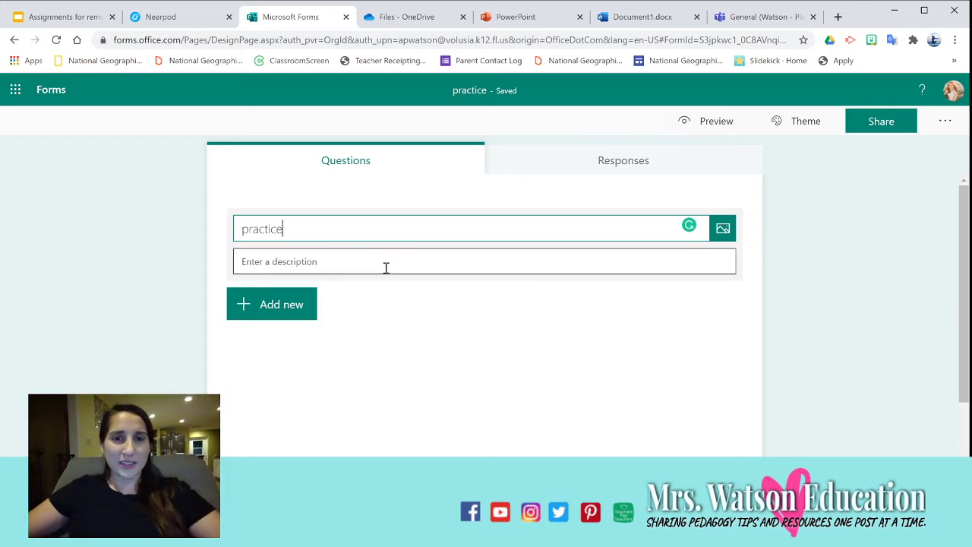
Apply the solid light blue theme to the practice form
click(385, 264)
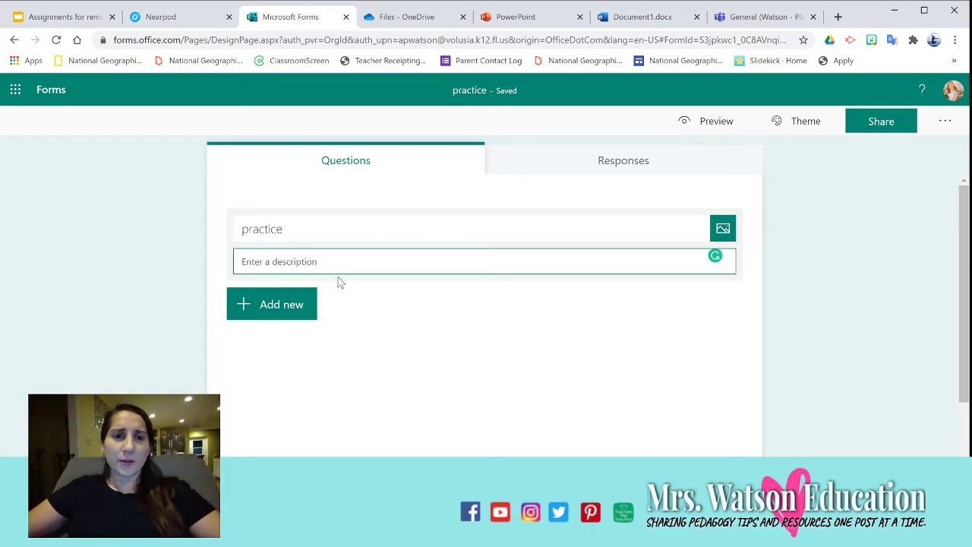
click(776, 122)
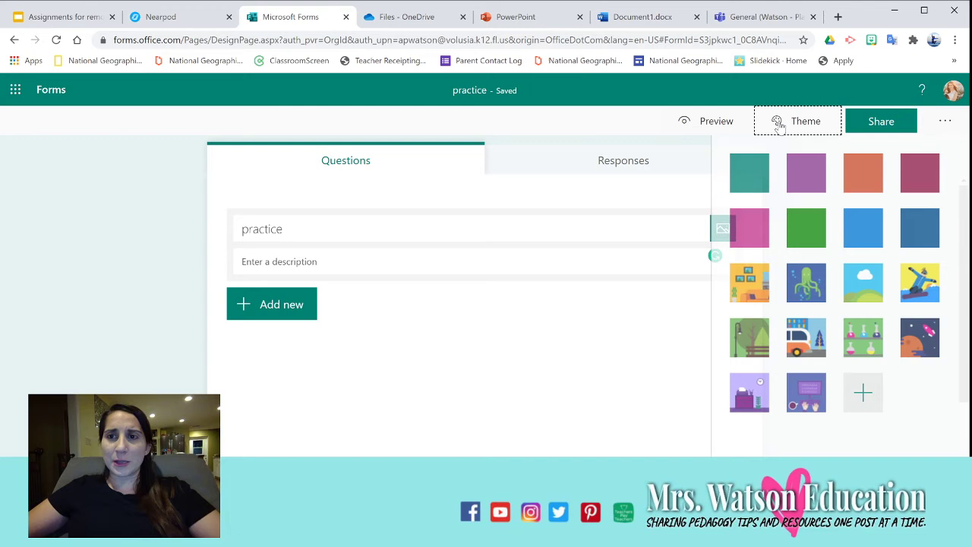
click(852, 220)
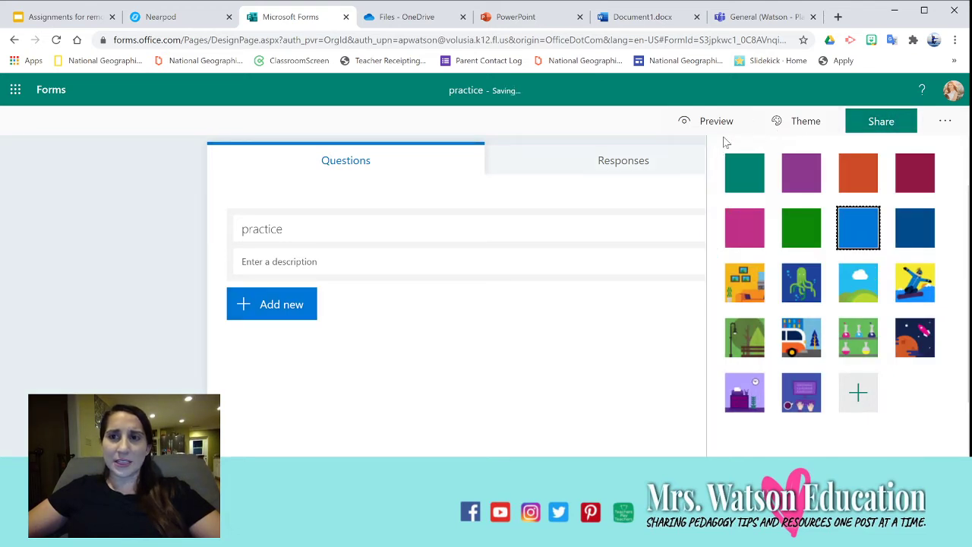
click(570, 375)
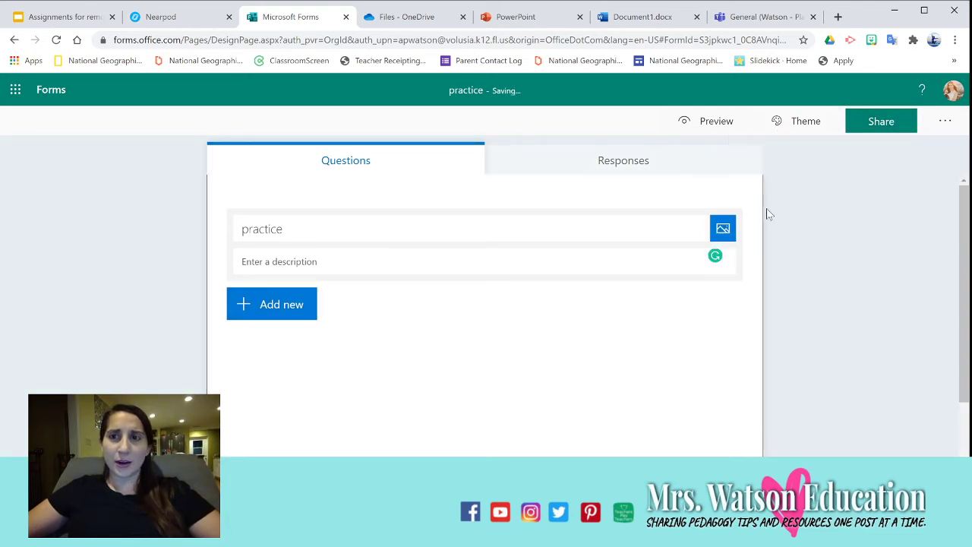
click(267, 308)
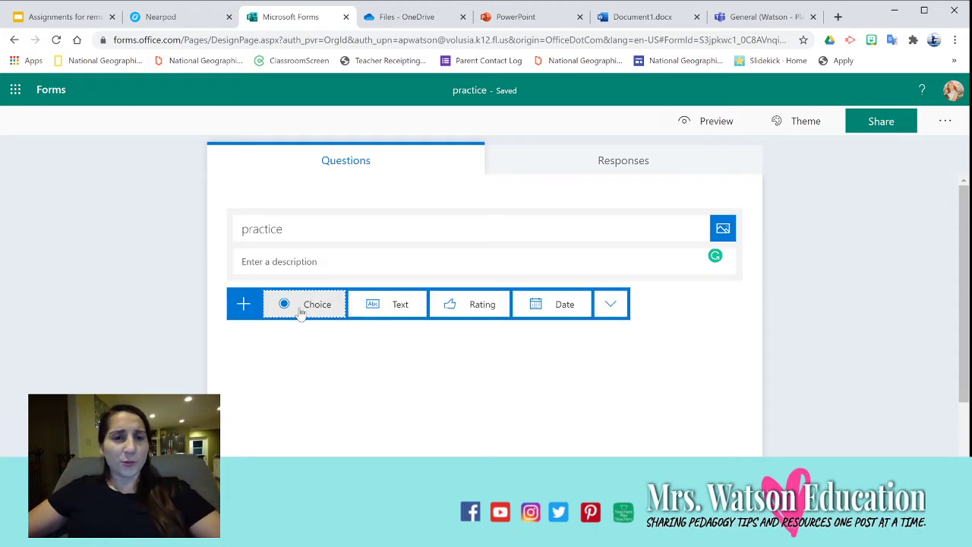
click(301, 310)
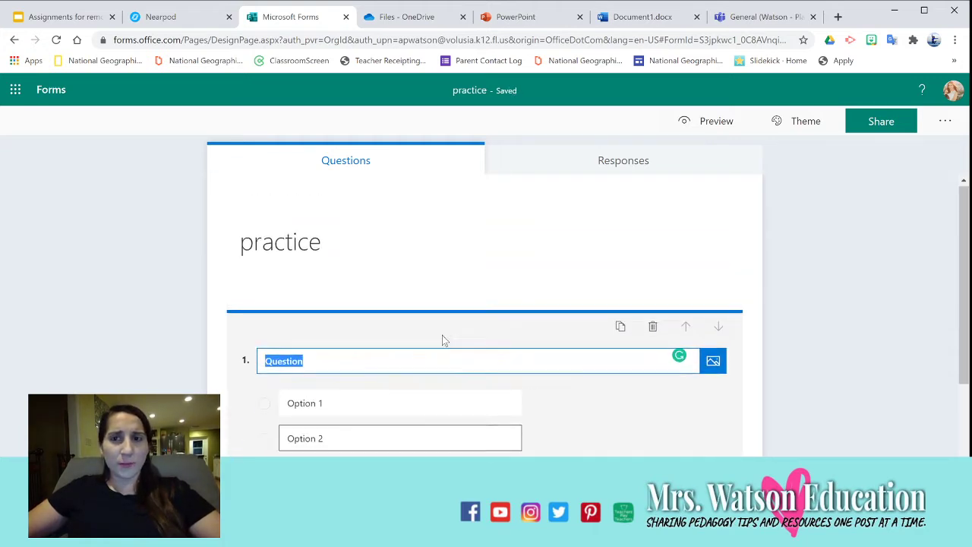
click(650, 199)
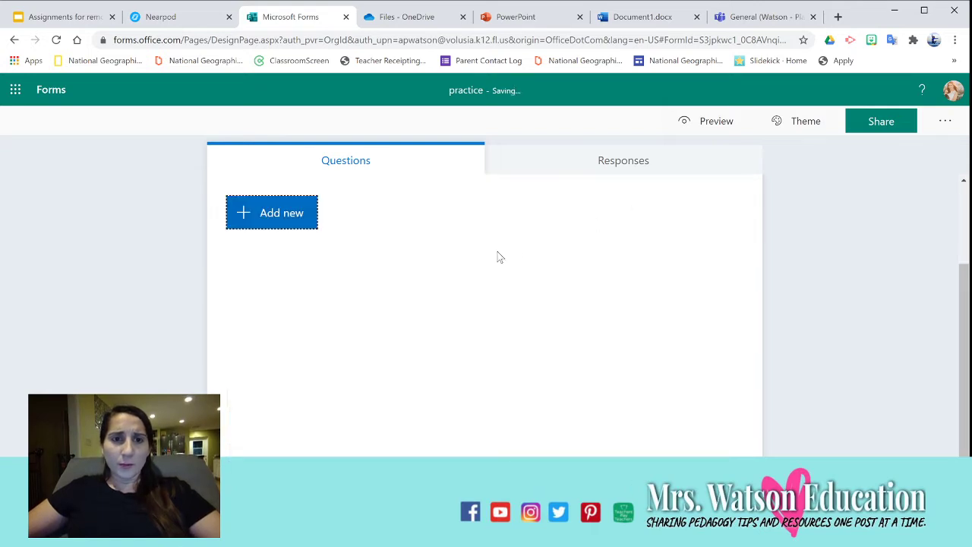
Add a text question titled "First Name" as the form's first question
click(274, 214)
click(384, 221)
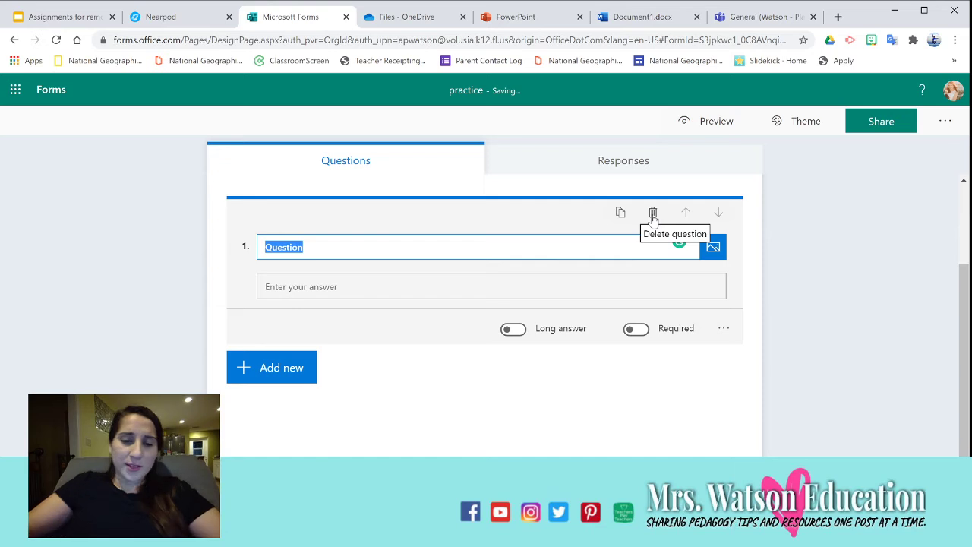
text(First Name)
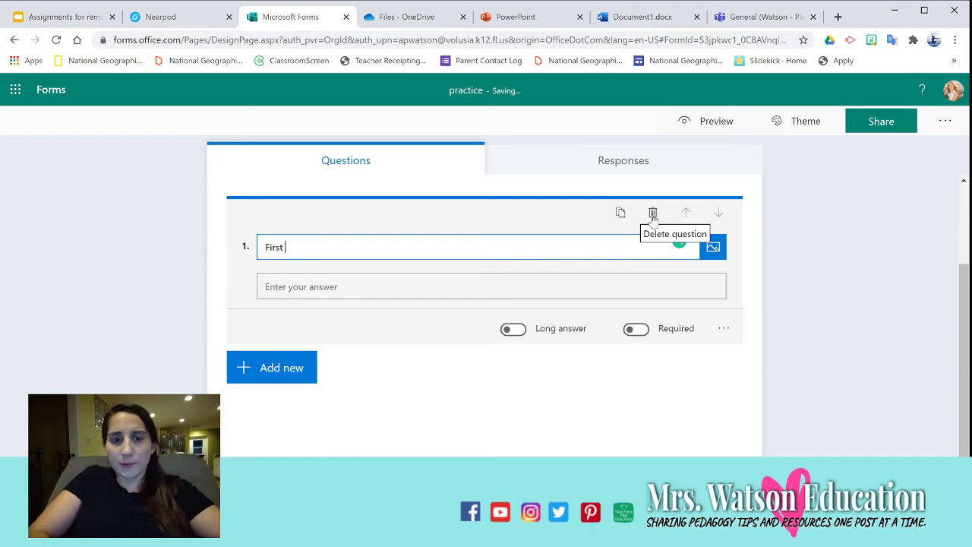
Add a second text question titled "Last Name" and make it required
click(290, 364)
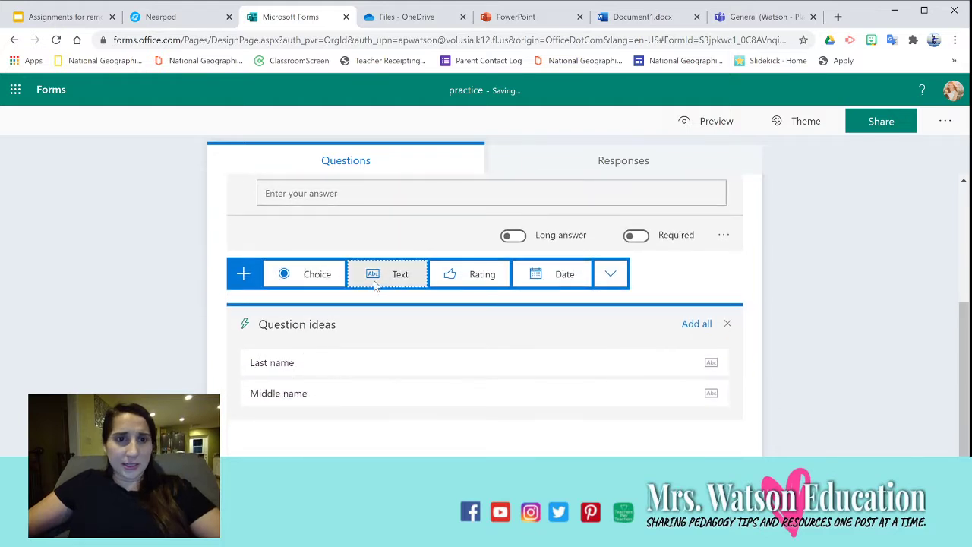
click(372, 279)
text(Last Name)
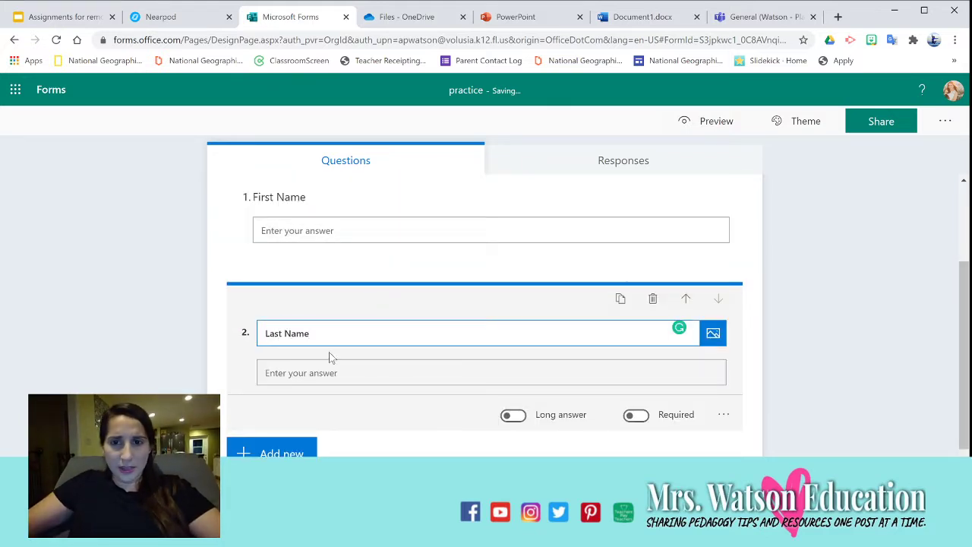
click(637, 414)
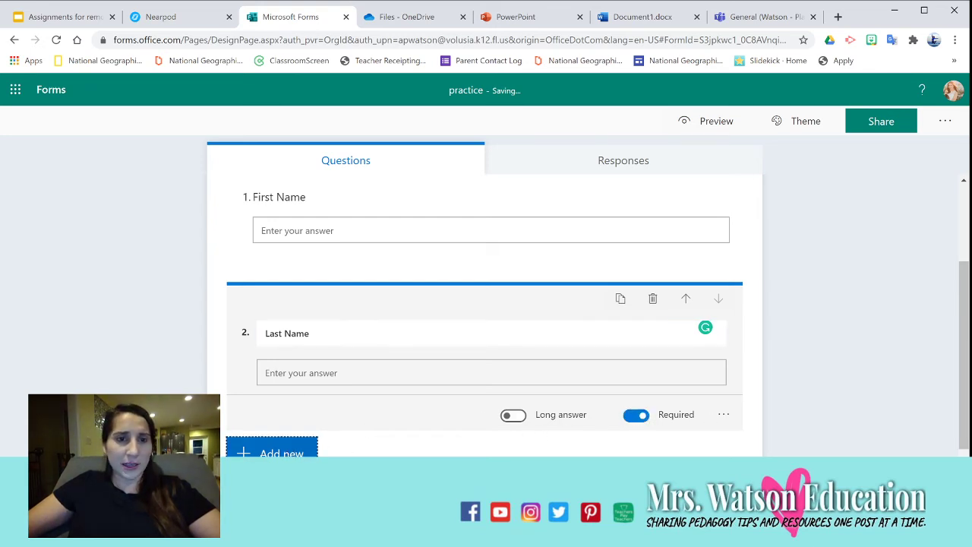
Add a third text question titled "Period" below the Last Name question
click(273, 453)
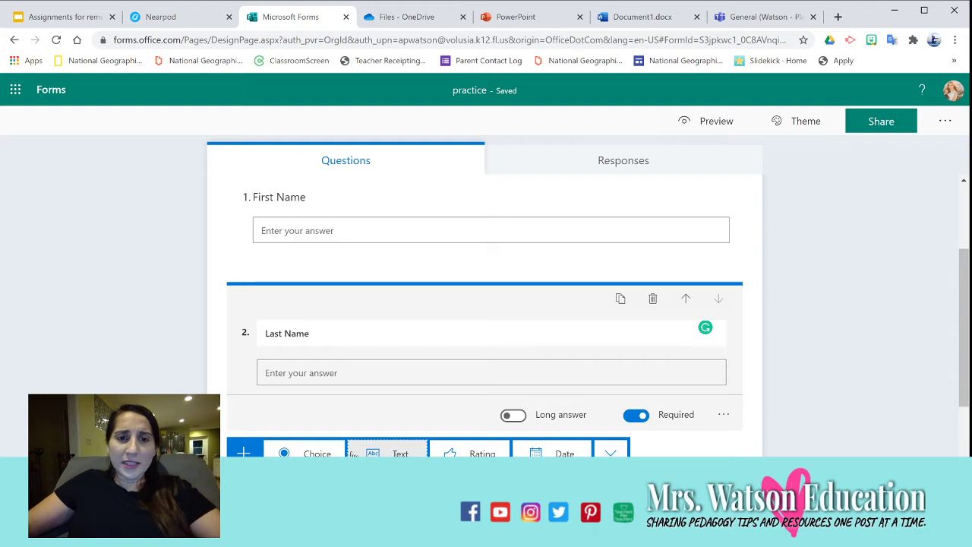
click(387, 454)
text(Period)
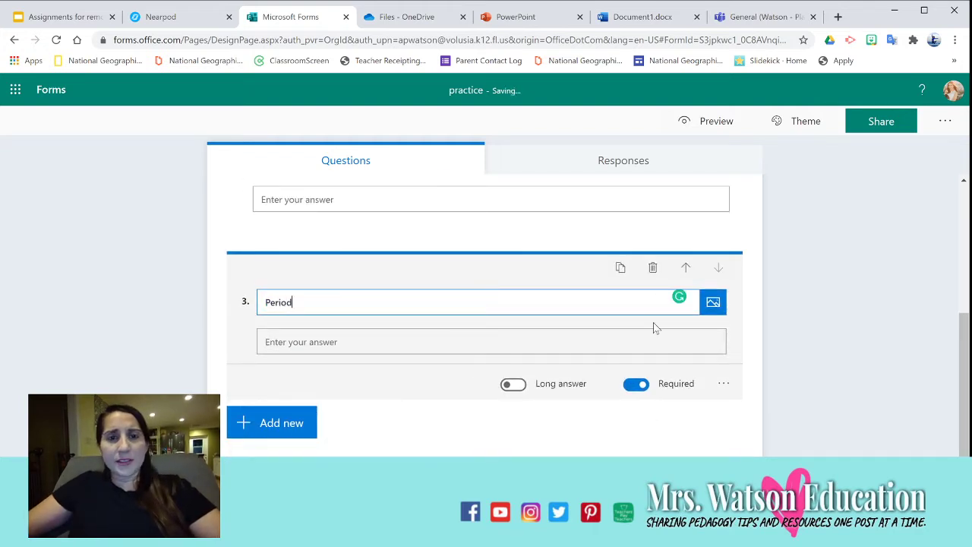
scroll(459, 411, up, 3)
scroll(459, 412, down, 1)
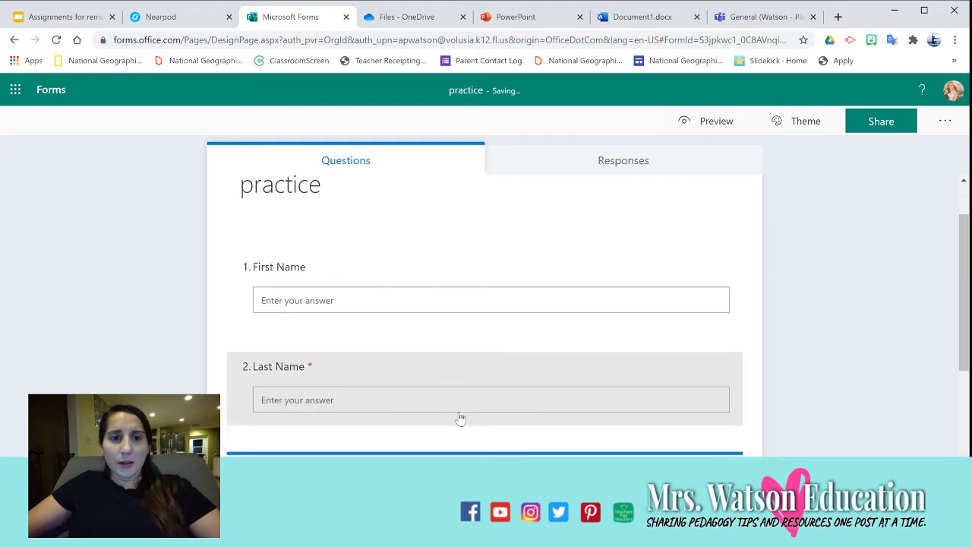
scroll(459, 417, down, 1)
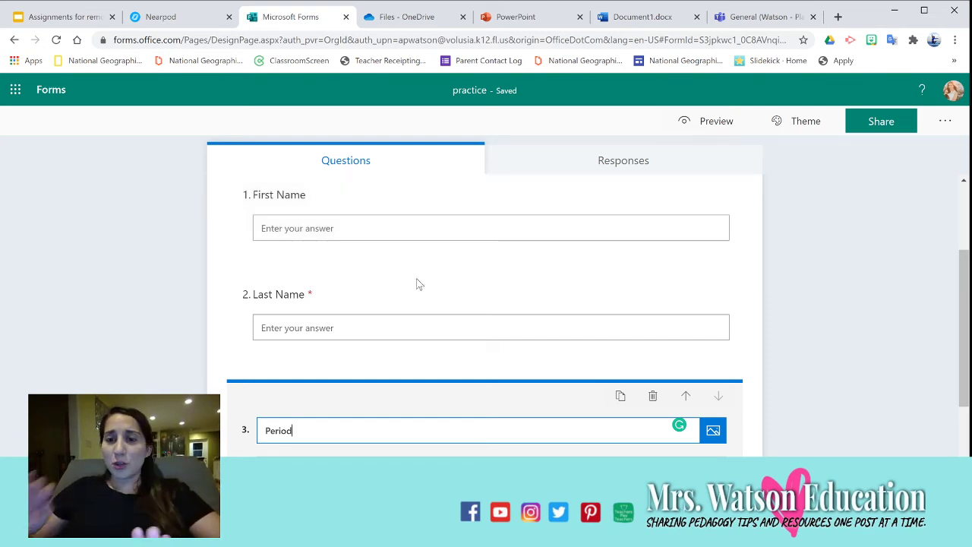
Examine the form's response summary and return to its questions
click(596, 170)
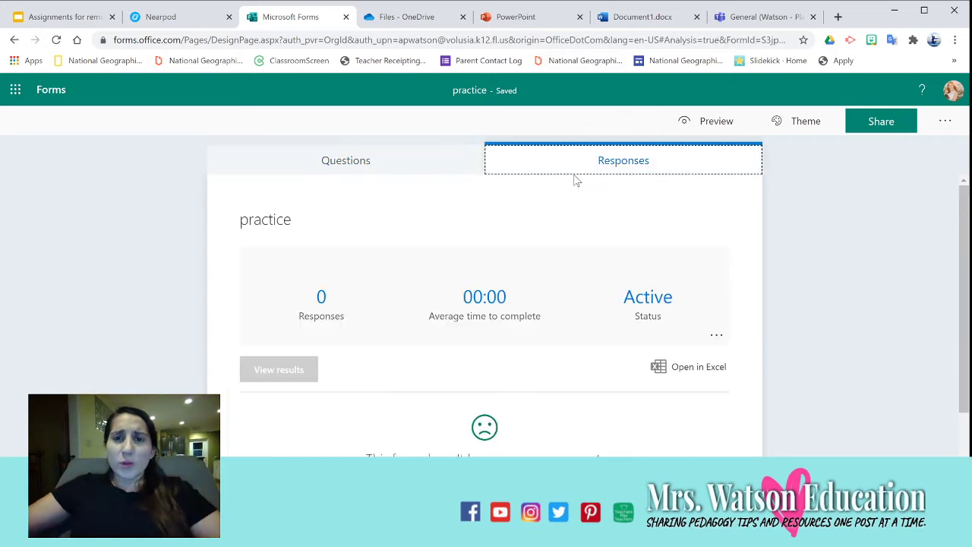
scroll(456, 251, down, 1)
scroll(455, 275, up, 1)
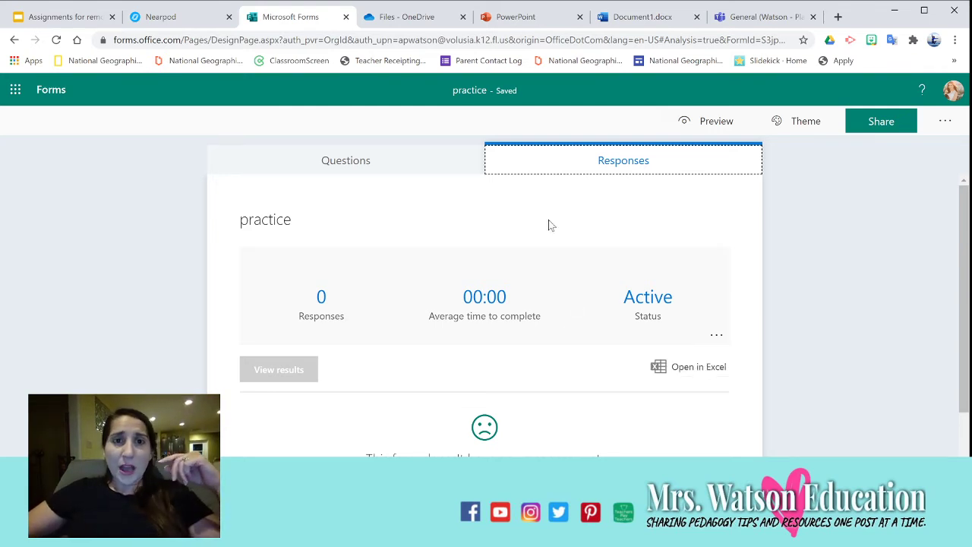
click(372, 169)
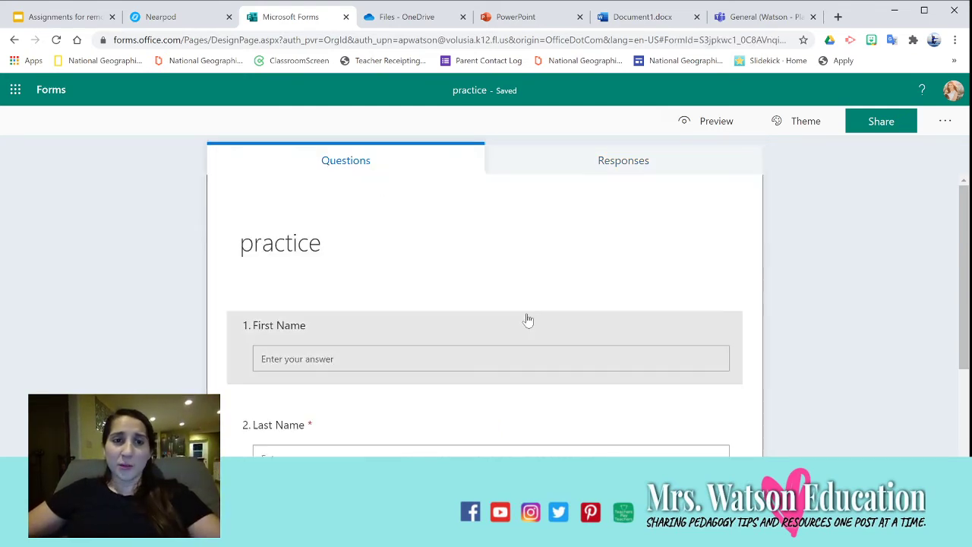
Add a new section after the Period question and title it "reading"
scroll(526, 319, down, 3)
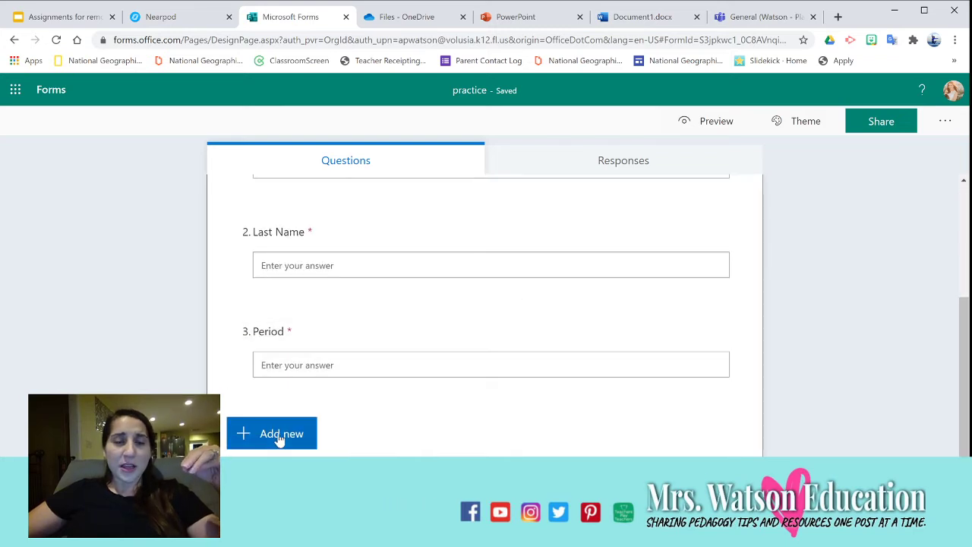
click(279, 437)
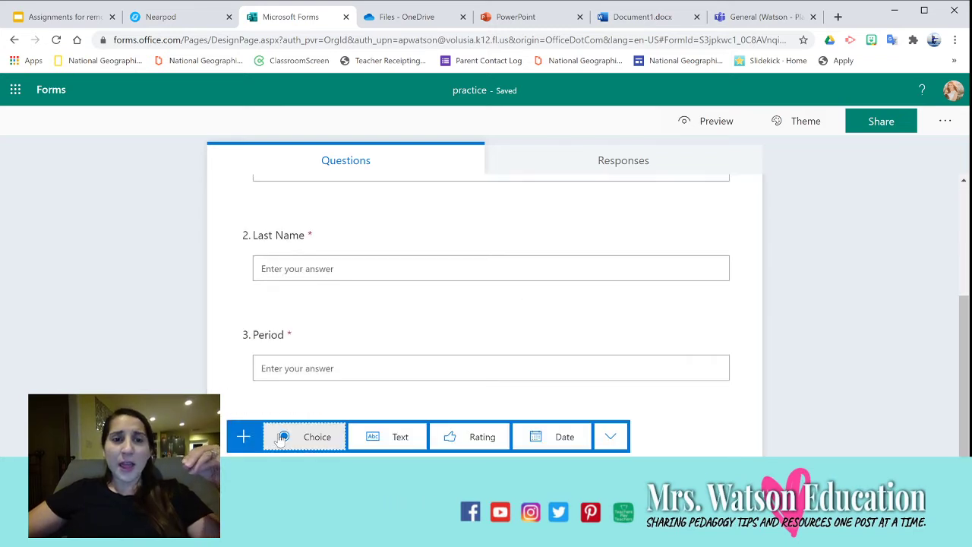
click(611, 446)
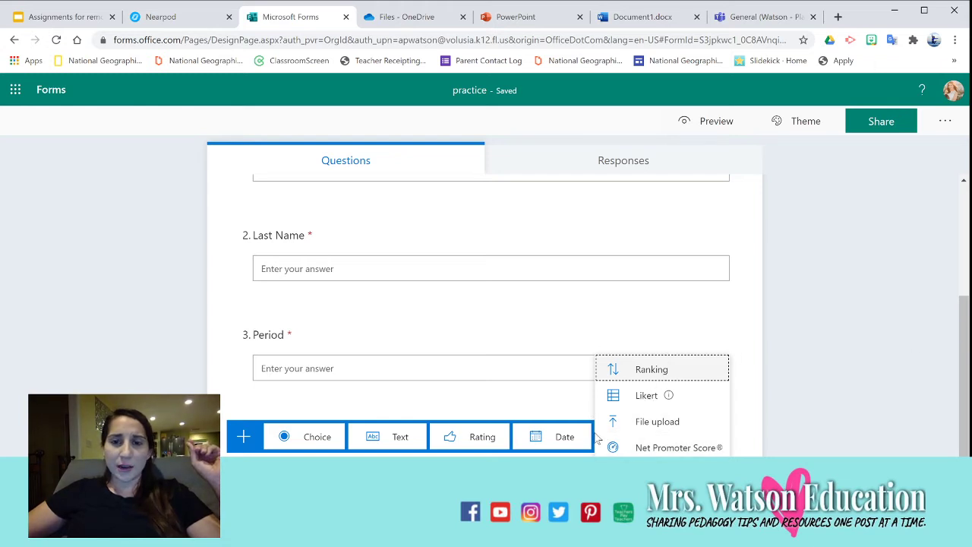
click(642, 473)
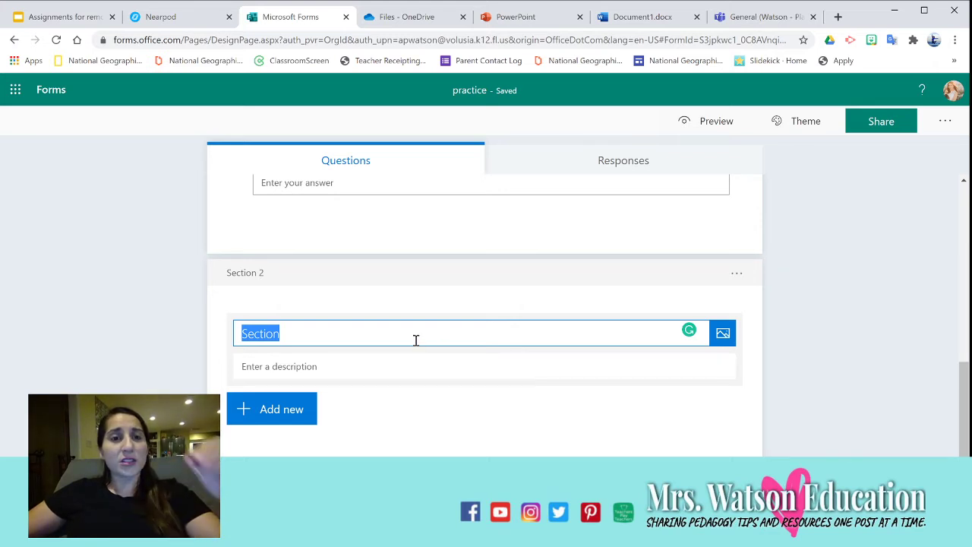
click(310, 333)
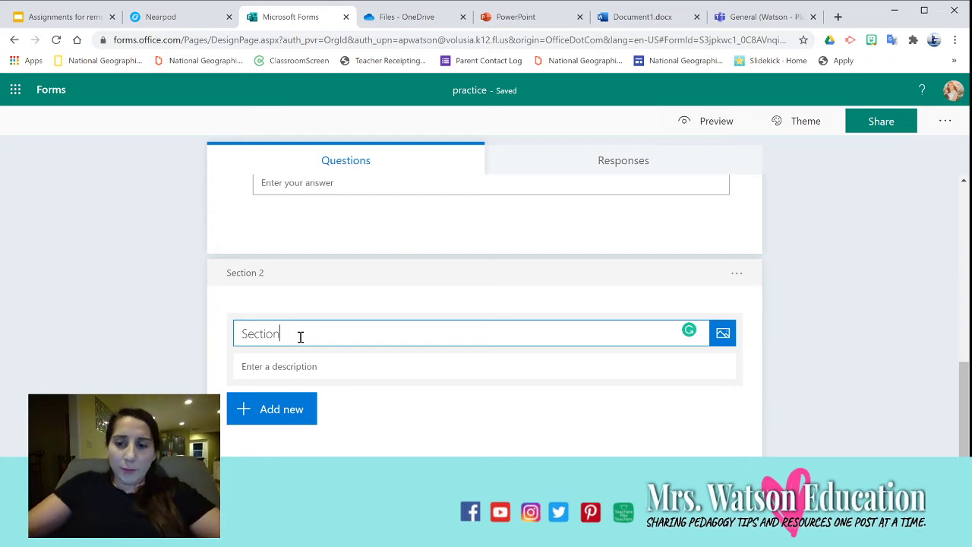
key(BackSpace)
key(BackSpace)
key(BackSpace)
key(BackSpace)
key(BackSpace)
key(BackSpace)
key(BackSpace)
text(r)
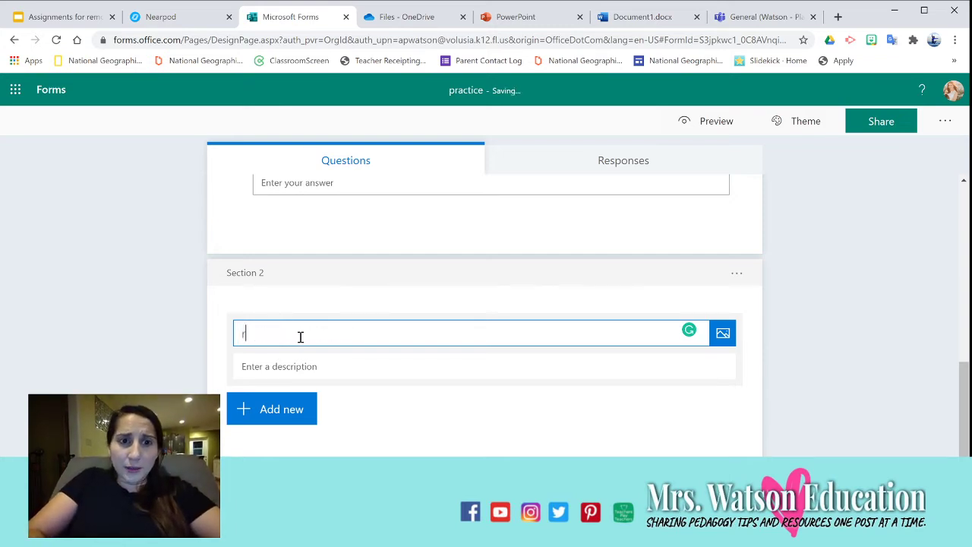
text(eading)
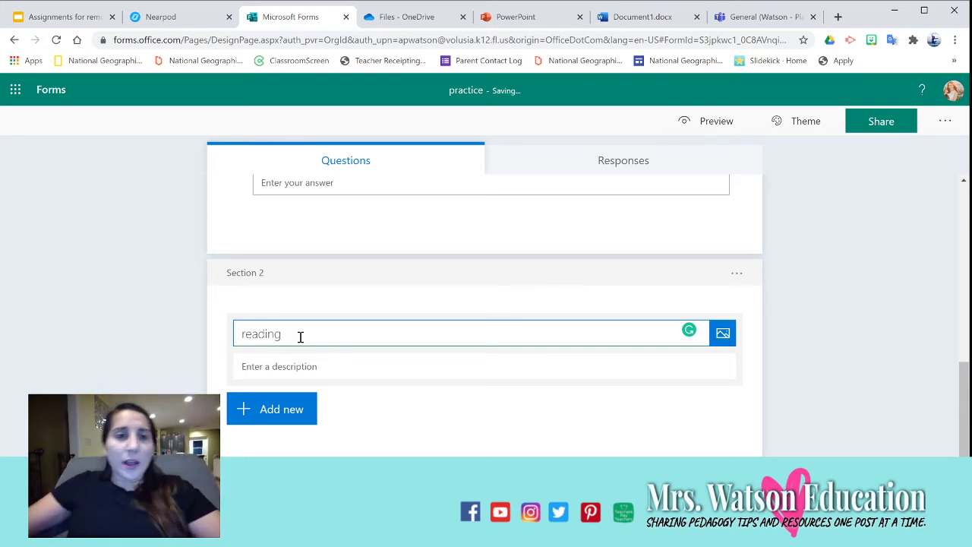
Examine the media options for the reading section's title and the question types that can be added to the section
click(297, 366)
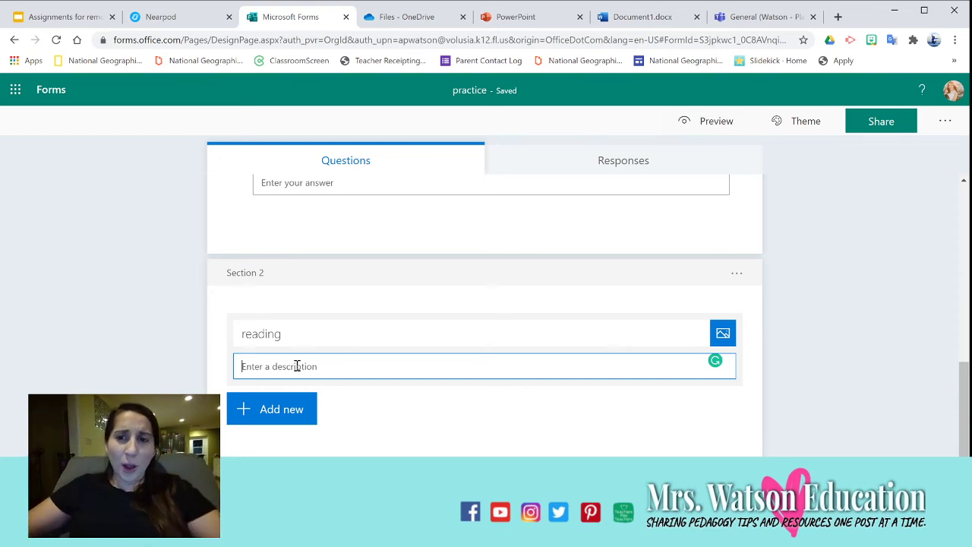
click(722, 333)
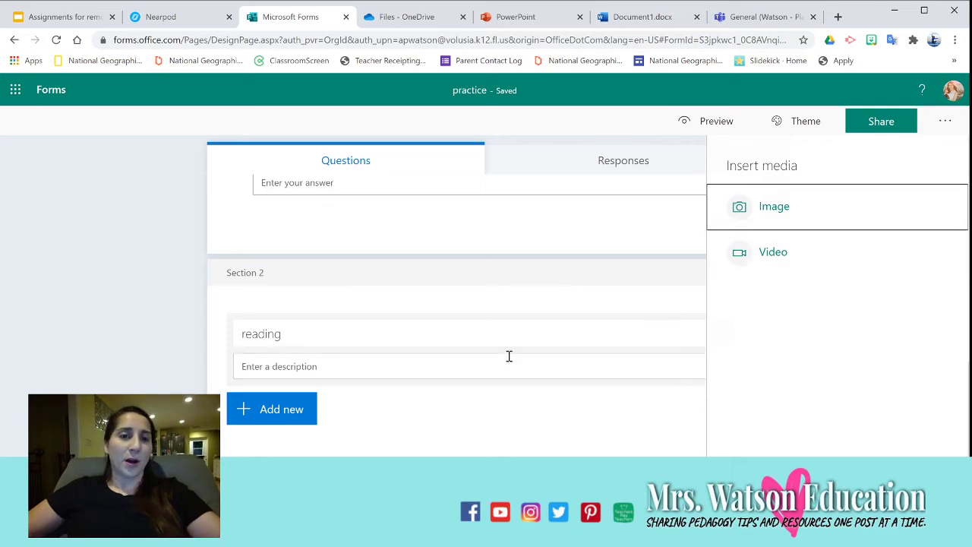
scroll(421, 367, down, 1)
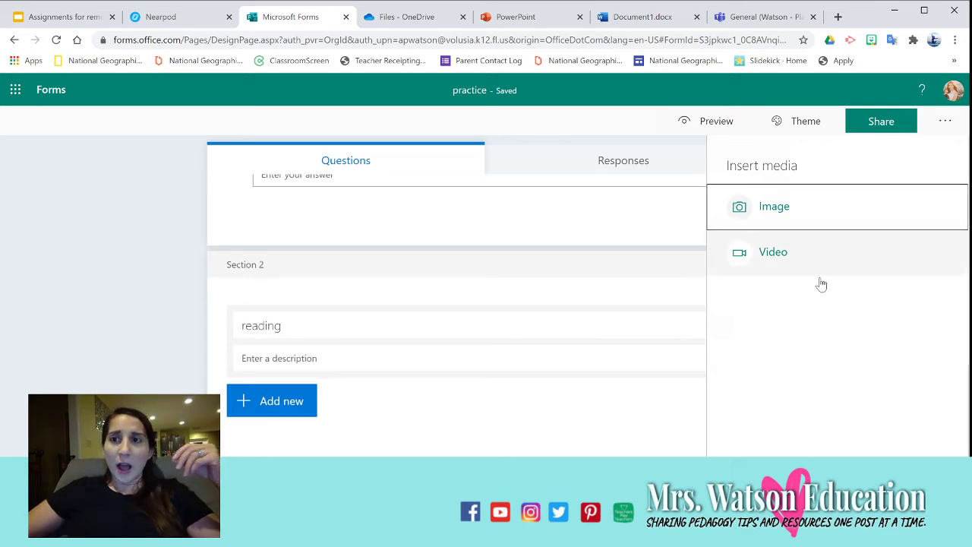
click(528, 444)
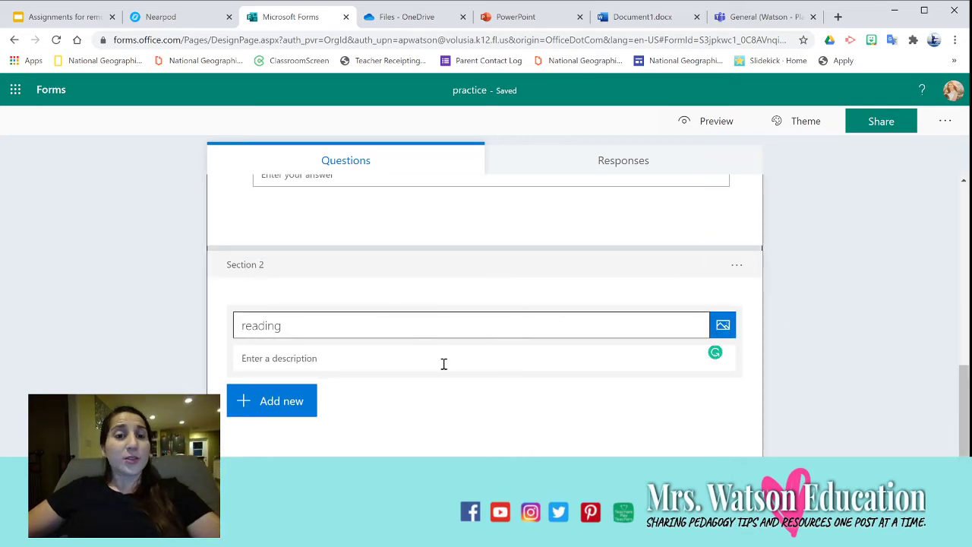
click(286, 405)
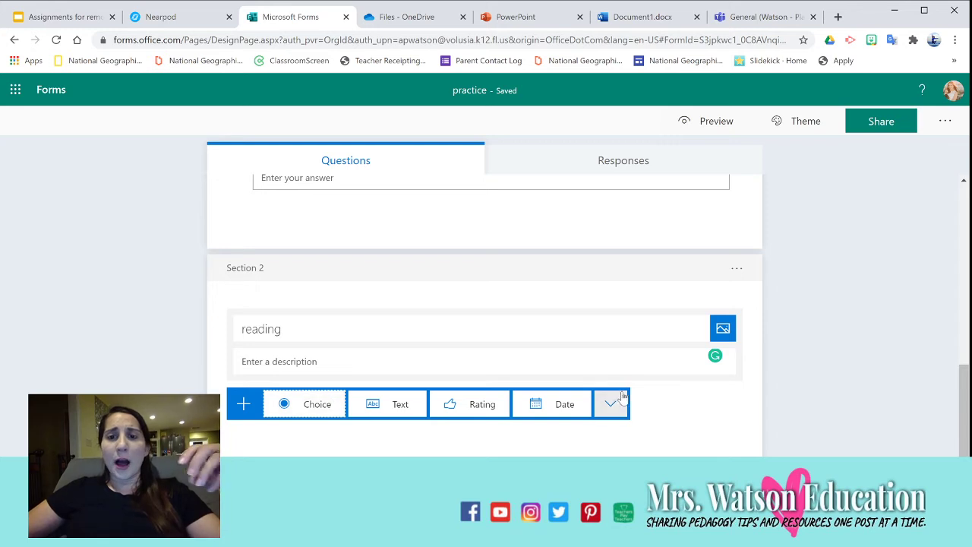
Set the form's sharing permission to "Anyone with the link can respond"
scroll(738, 387, up, 5)
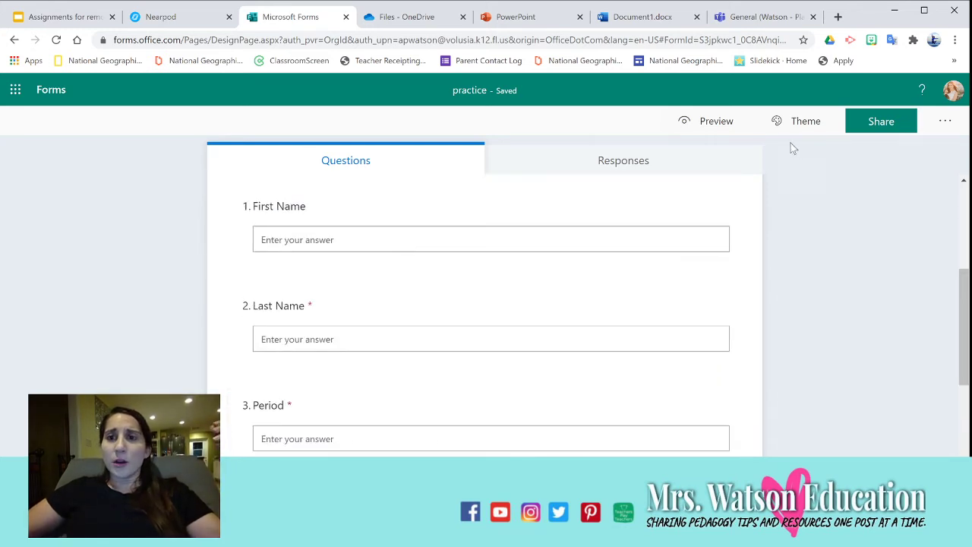
click(882, 121)
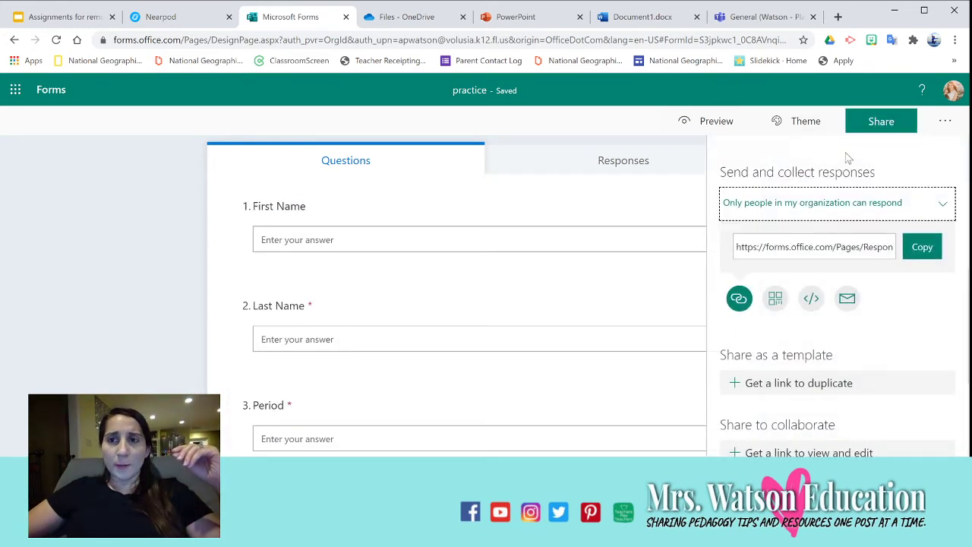
click(941, 205)
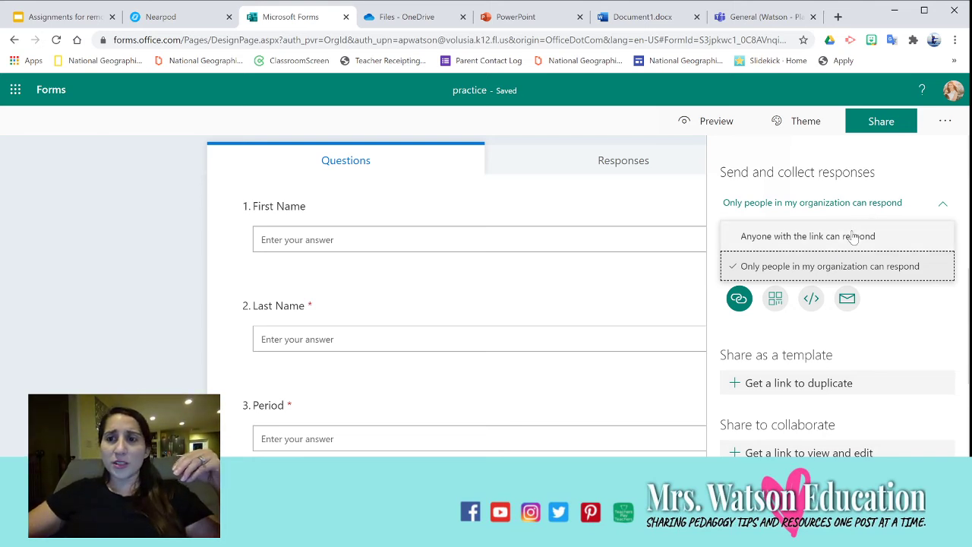
click(854, 236)
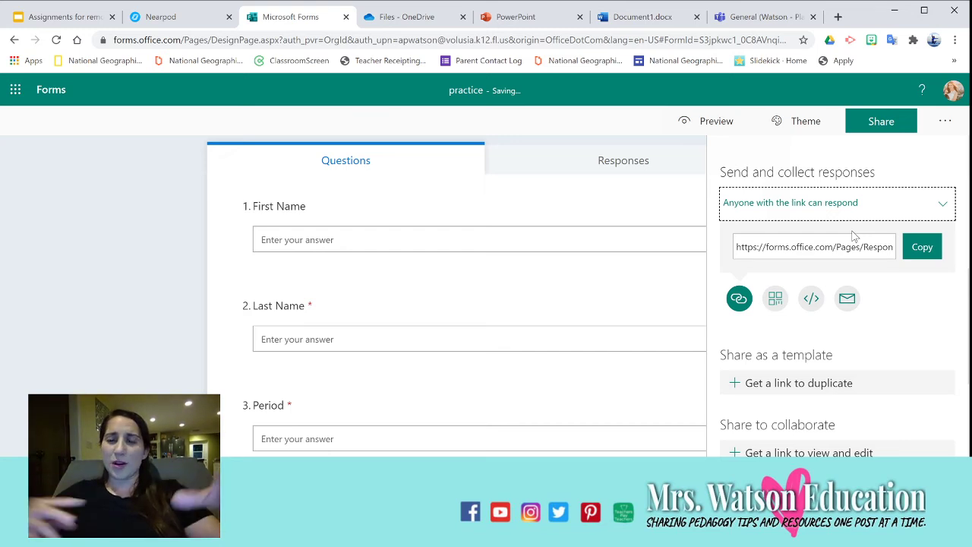
Copy the form's response link for anyone with the link
click(928, 217)
click(929, 214)
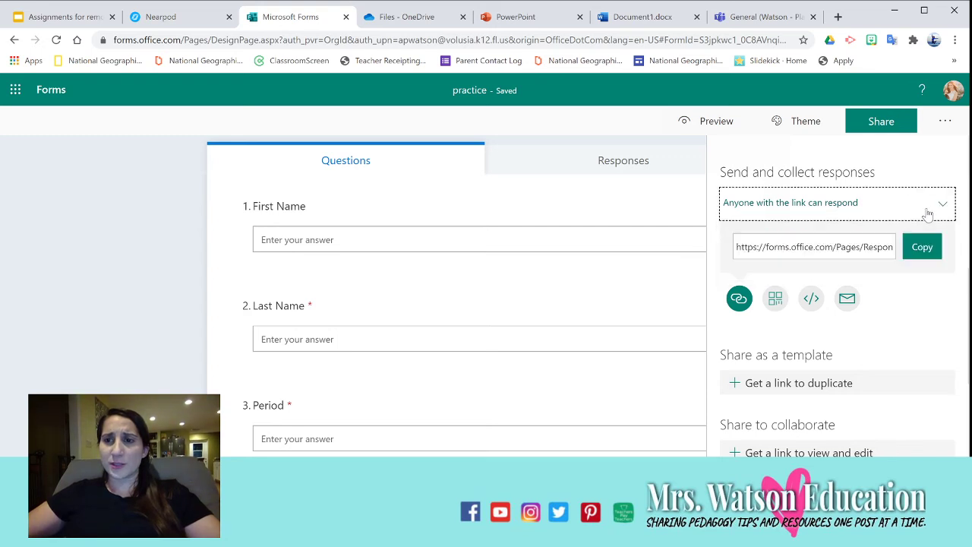
click(916, 256)
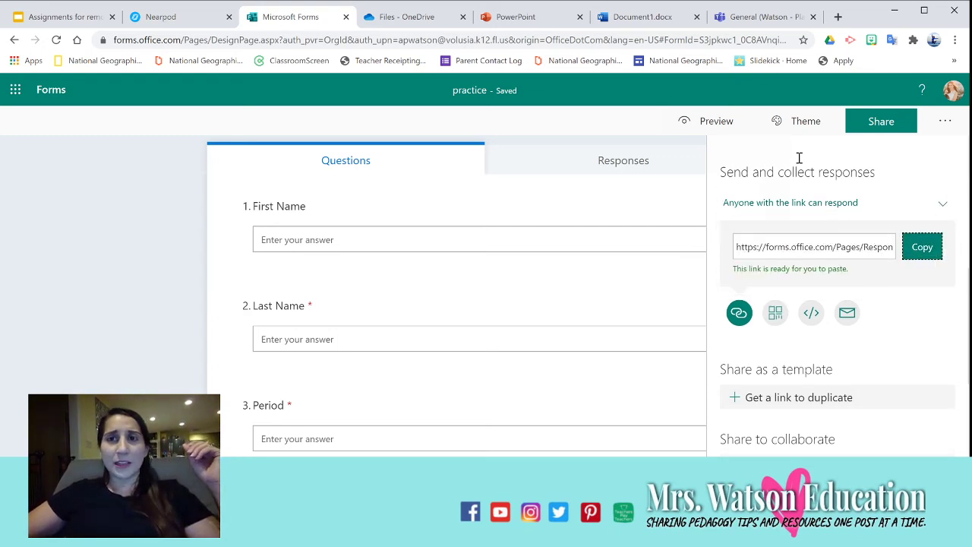
Paste the copied response link into a new browser tab's address without loading it, and return to the practice form
click(837, 17)
click(590, 41)
key(ctrl+v)
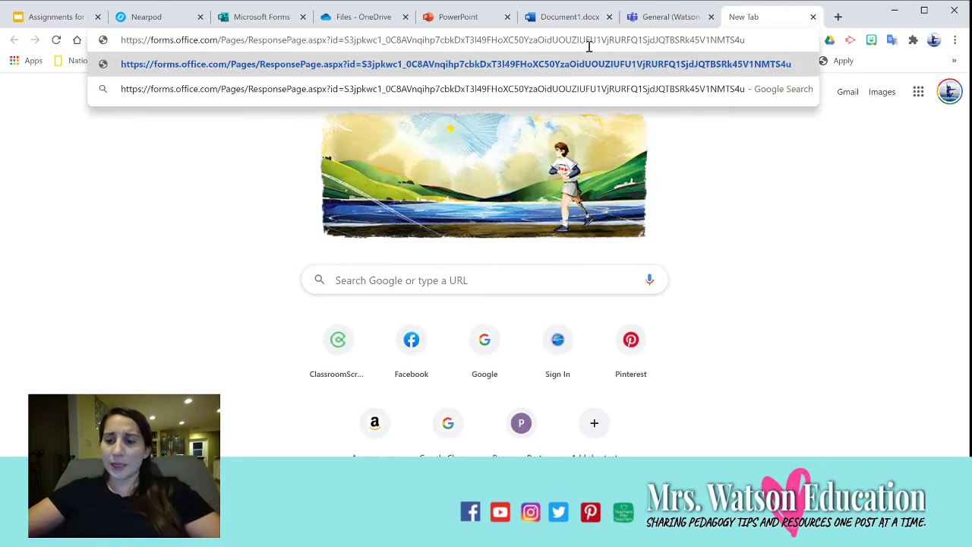
key(Escape)
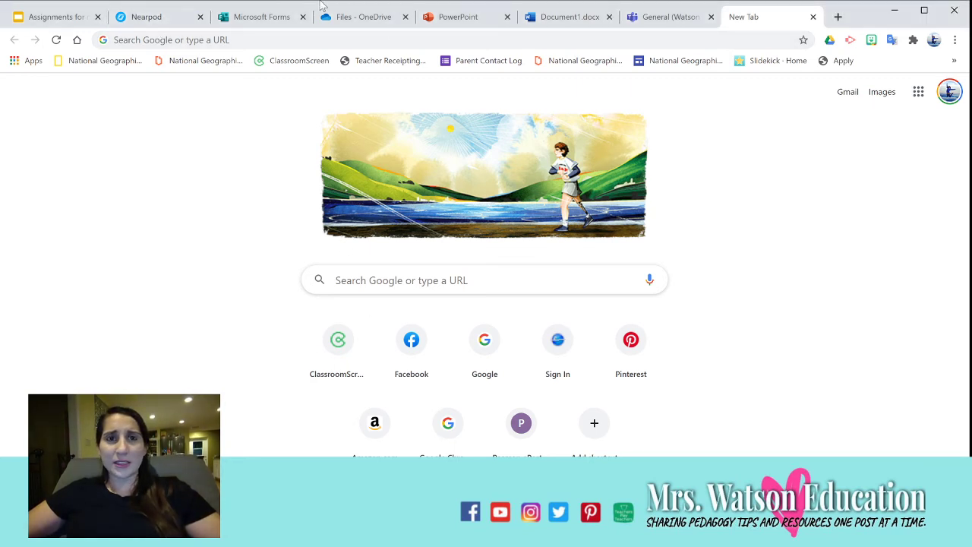
click(251, 18)
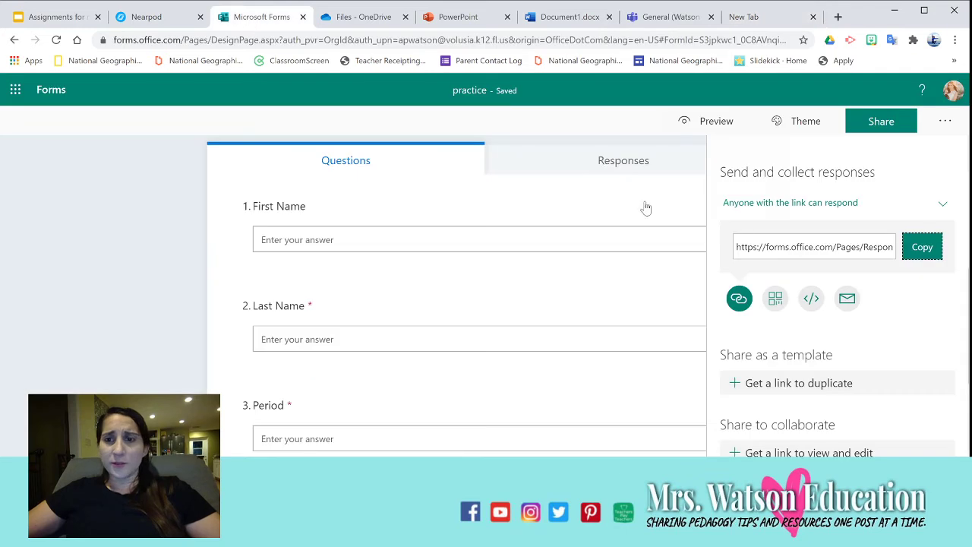
Select the form's response link, and examine the response summary down to the option for opening the responses in Excel
click(779, 249)
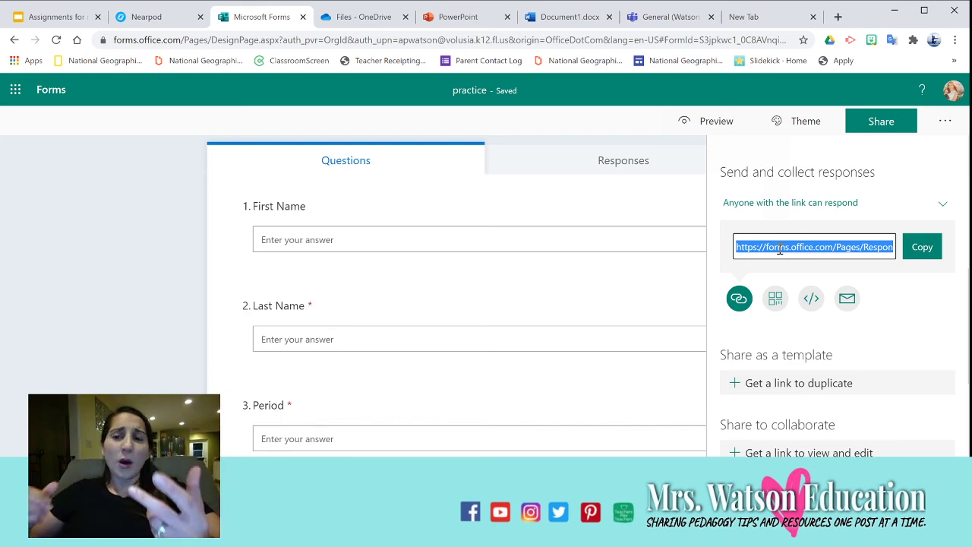
click(604, 158)
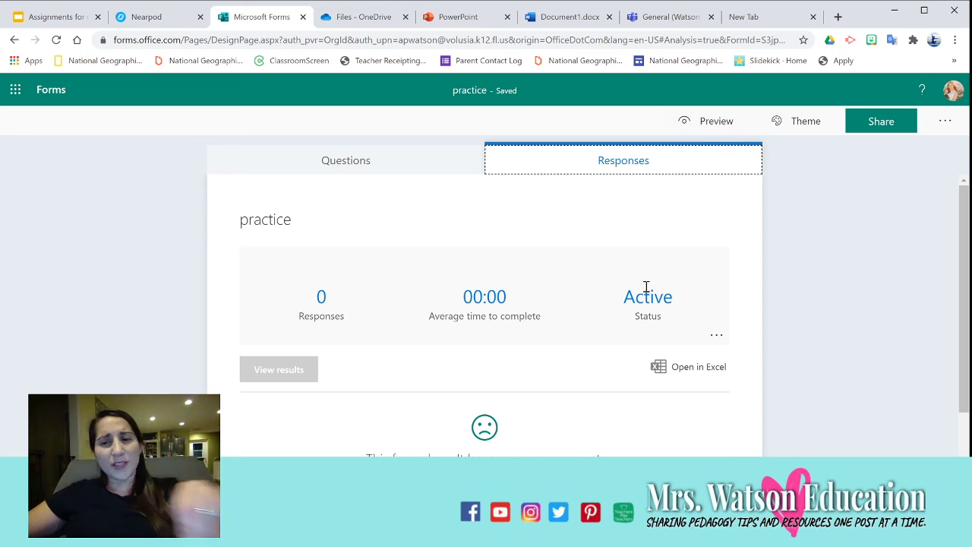
scroll(646, 287, down, 1)
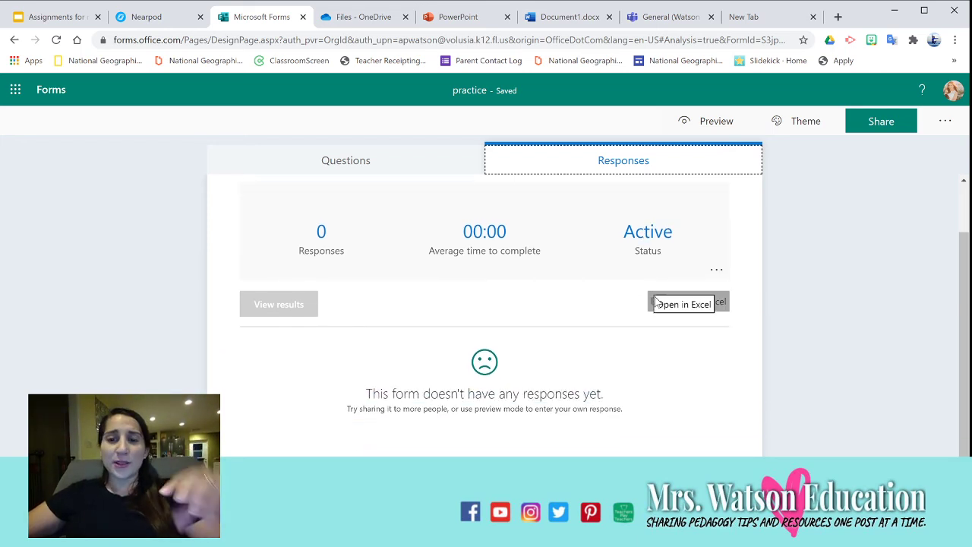